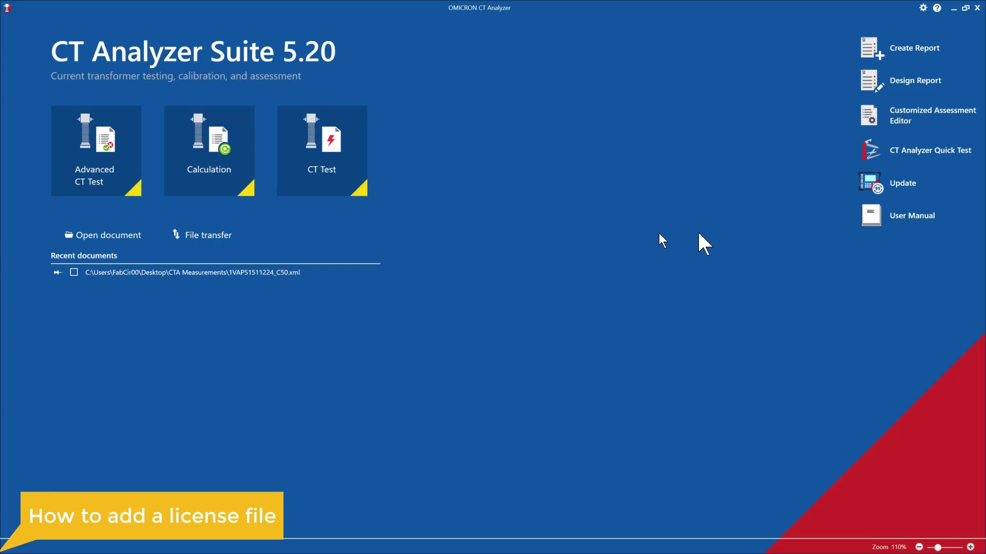
- View the installed software licenses in the update and licensing window, then dismiss it
left_click(917, 183)
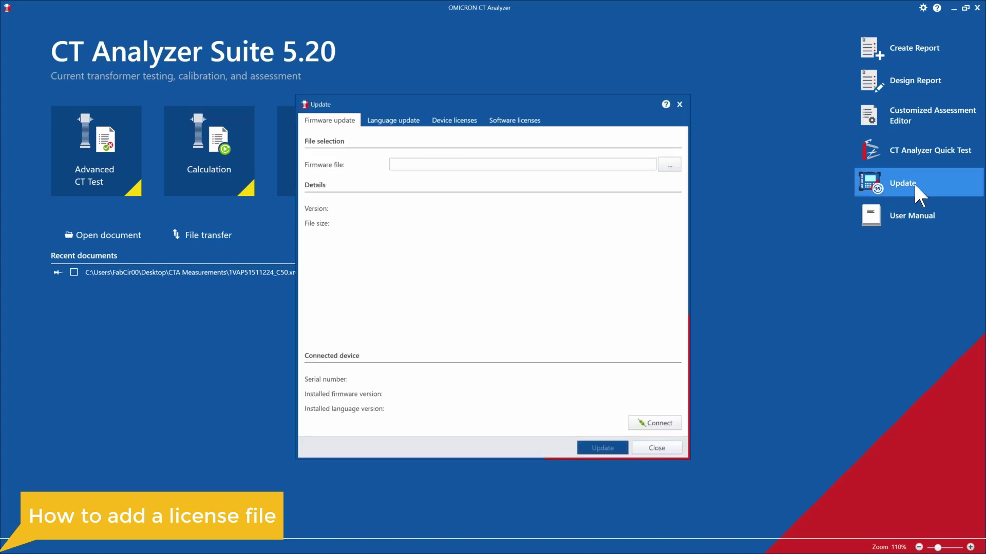
left_click(511, 123)
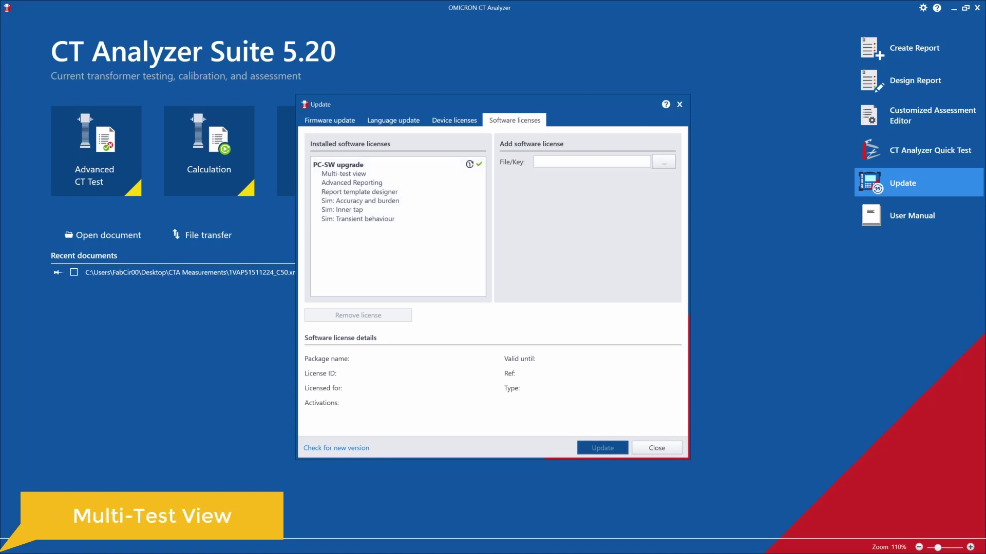
left_click(643, 455)
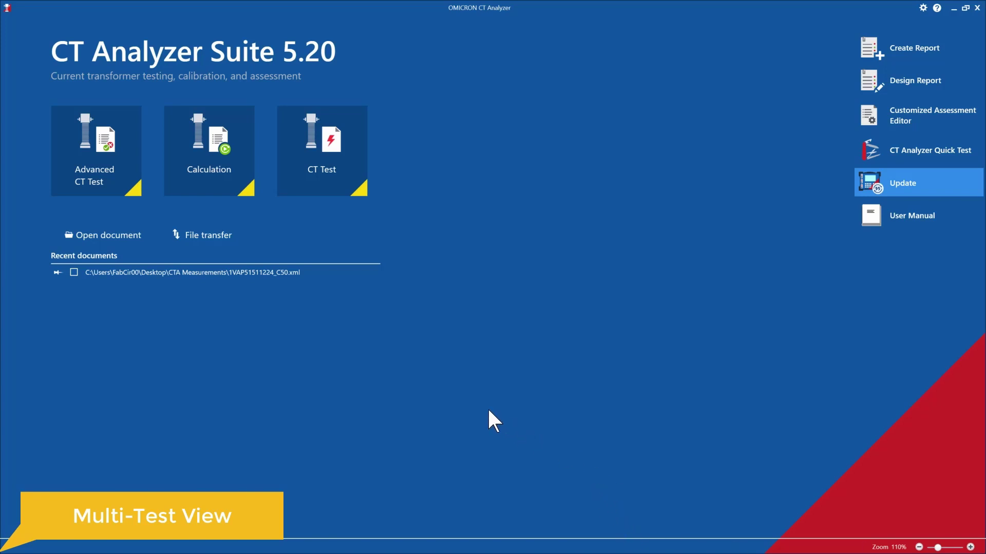
- Open Transformer_H1_CT1_C200, H2_CT2_C200 and H3_CT3_C200 together from CTA Measurements
left_click(113, 234)
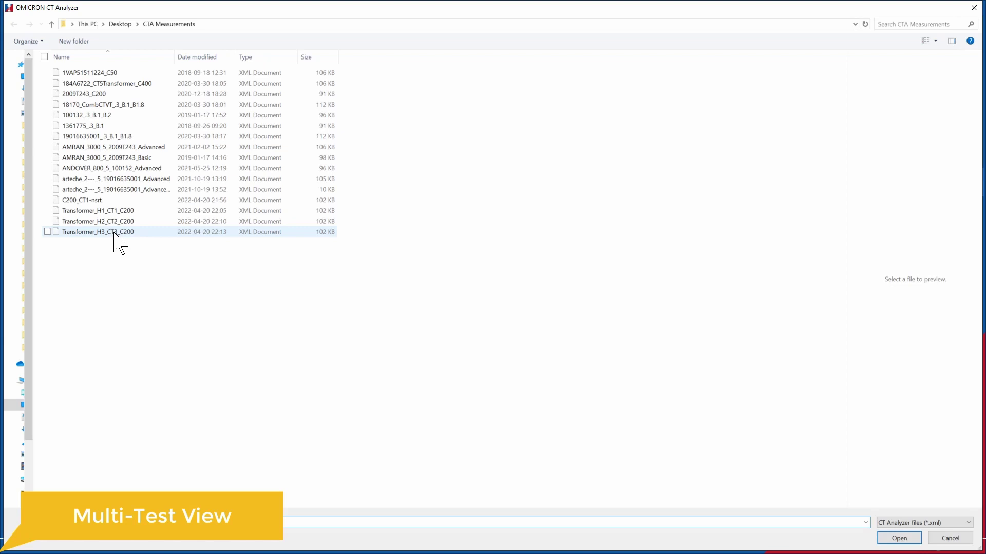
left_click(118, 213)
left_click(122, 221, "ctrl")
left_click(125, 232, "ctrl")
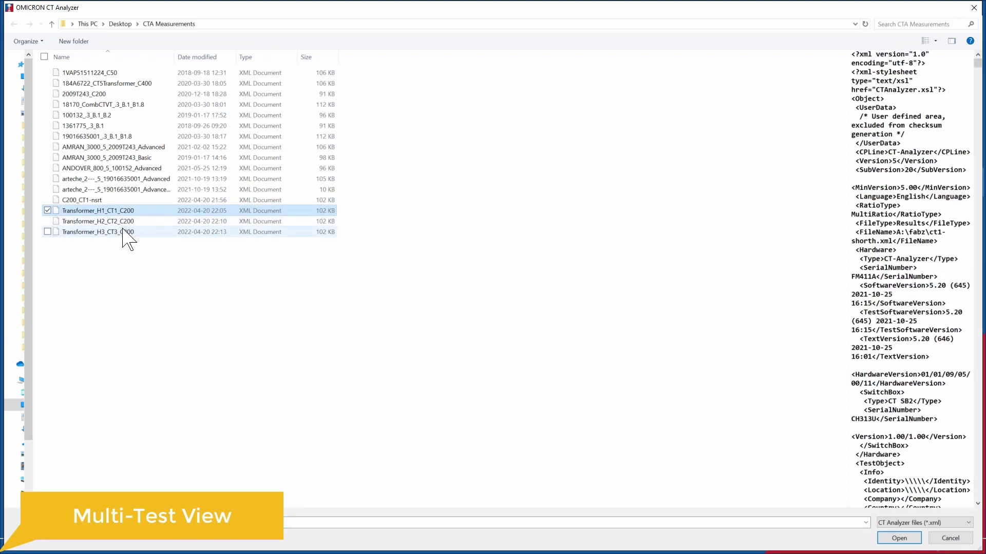
left_click(898, 539)
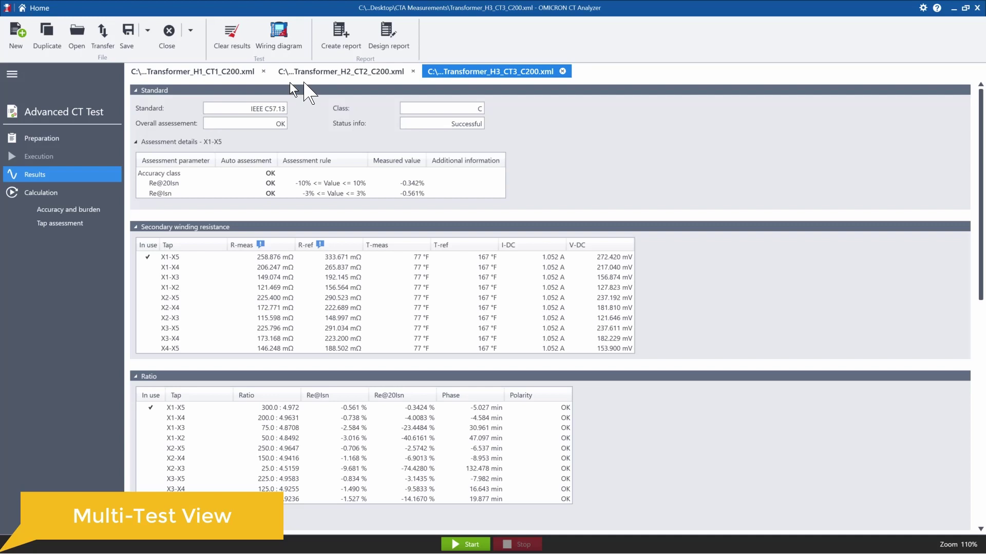
- Compare the H1 and H2 results, then duplicate the H2 test from its Preparation page
left_click(203, 72)
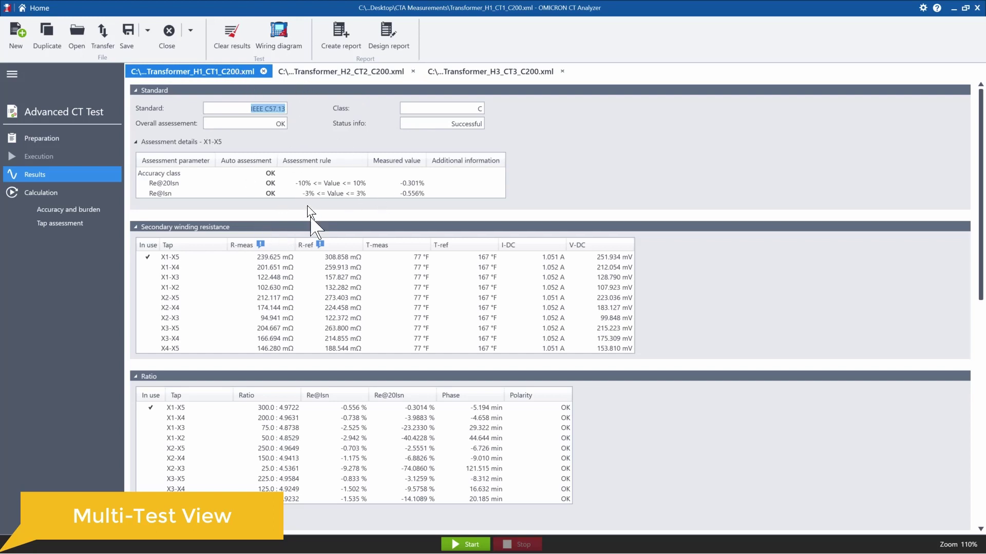
left_click(491, 72)
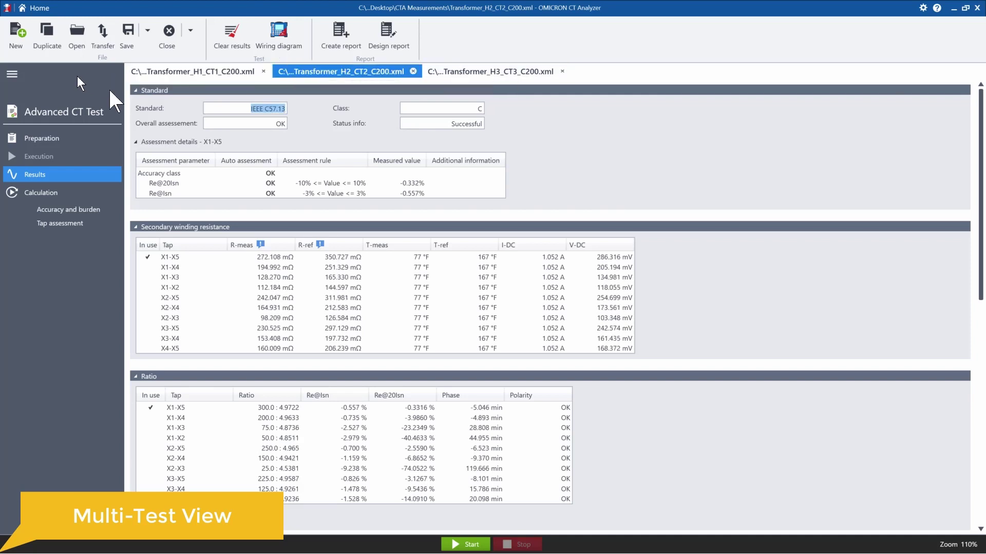
left_click(64, 138)
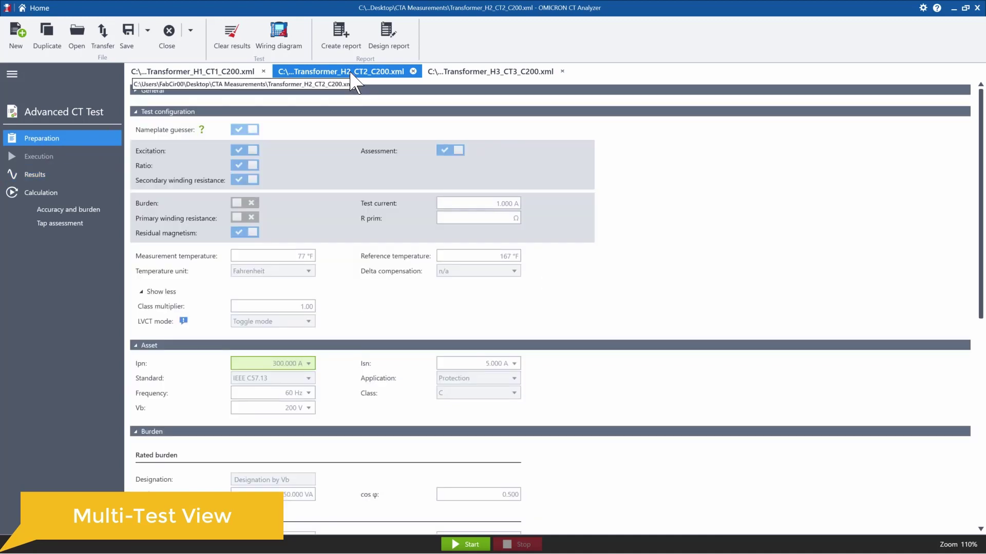
left_click(42, 43)
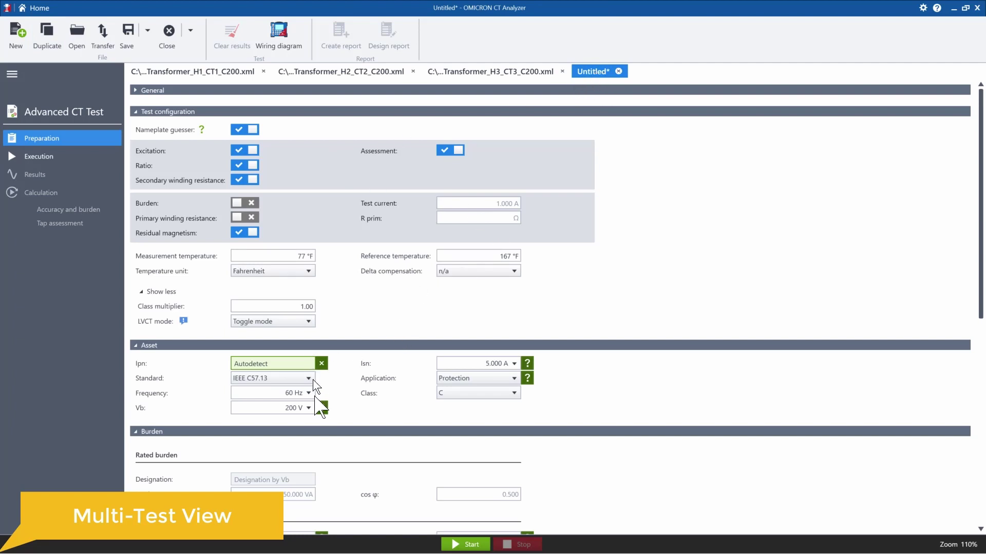
- Scroll through the Untitled* copy's form, then close its tab to return to H3 results
scroll(316, 409, "down", 1)
scroll(317, 409, "down", 1)
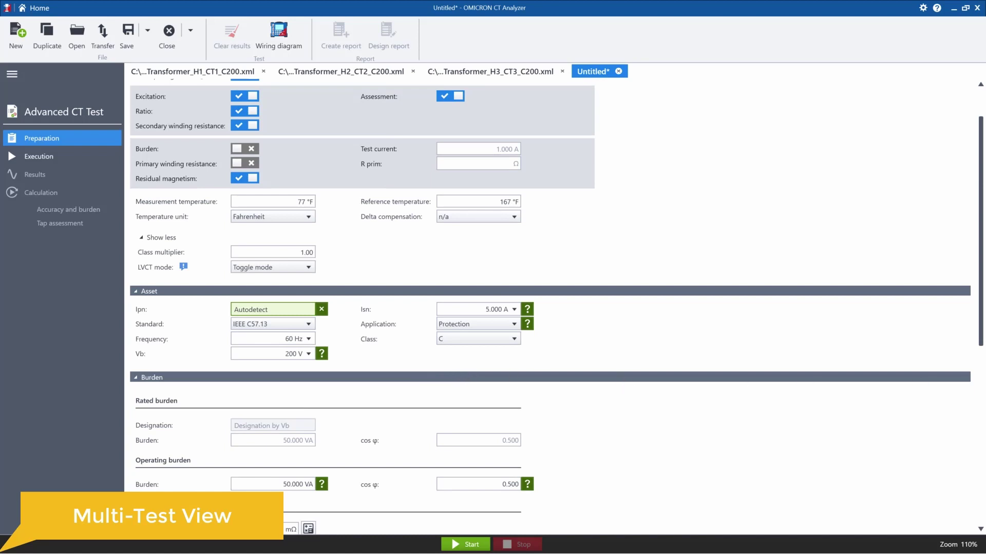
scroll(641, 513, "down", 3)
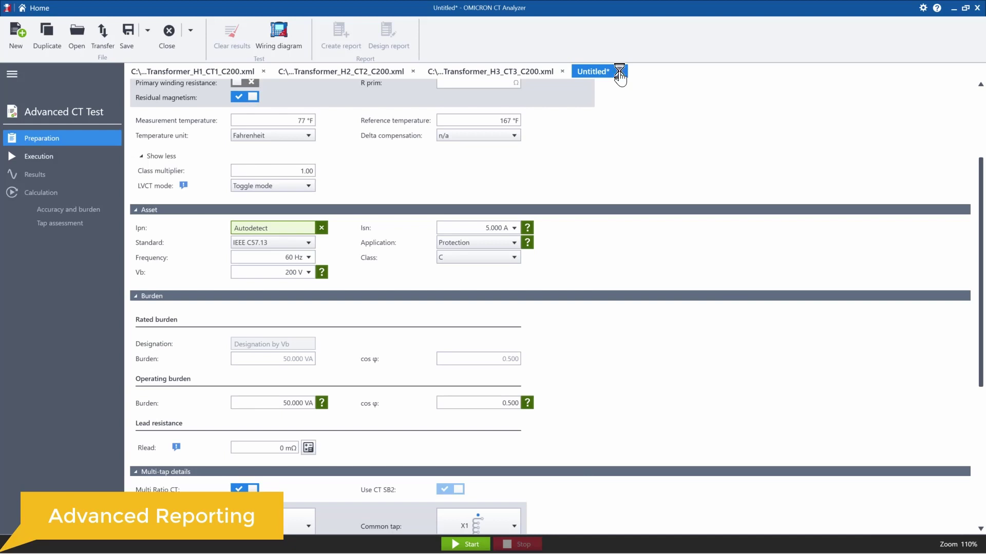
left_click(619, 72)
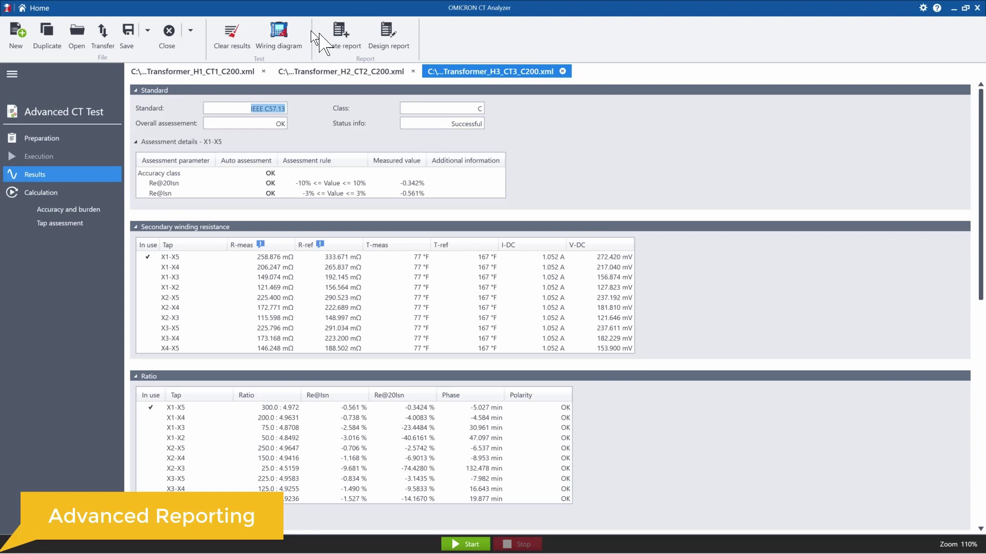
- Open the Create Report dialog listing the three Transformer tests with CT-01 General_SingleTest
left_click(340, 46)
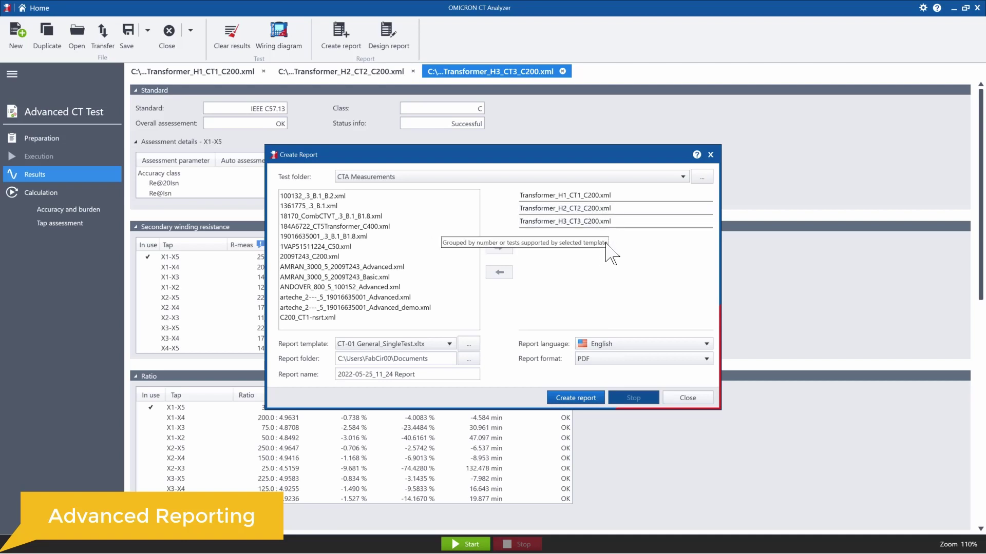
- Add then remove 18170_CombCTVT, and create the PDF report for the three Transformer tests
left_click(411, 217)
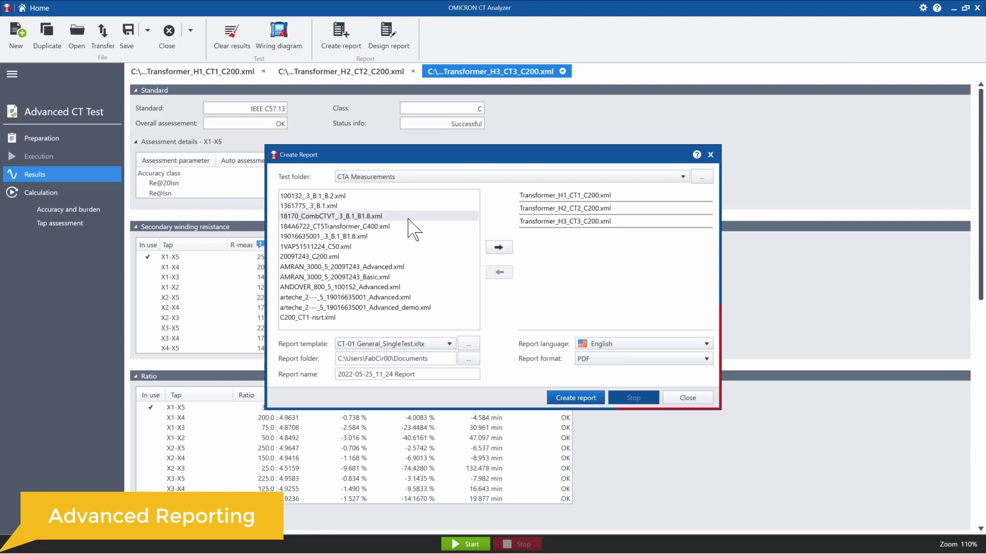
left_click(498, 248)
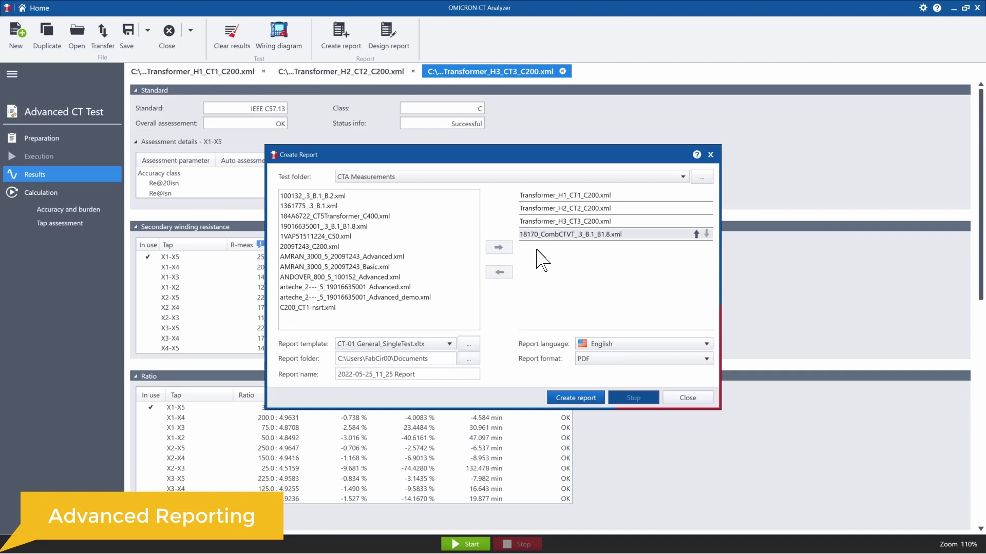
left_click(614, 236)
left_click(502, 275)
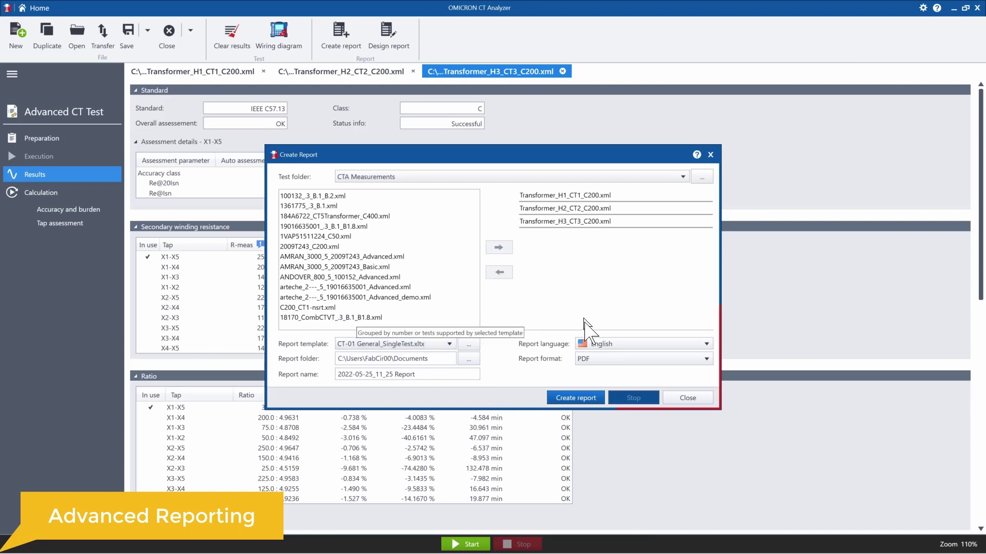
left_click(585, 398)
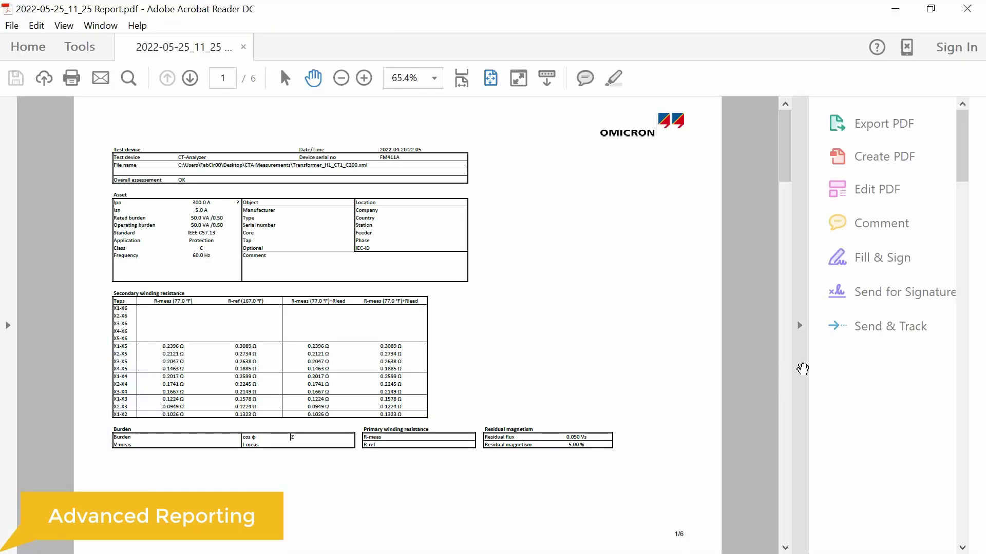
- Hide the Tools pane, scroll pages 1-6 of the report, then close Acrobat Reader
left_click(802, 371)
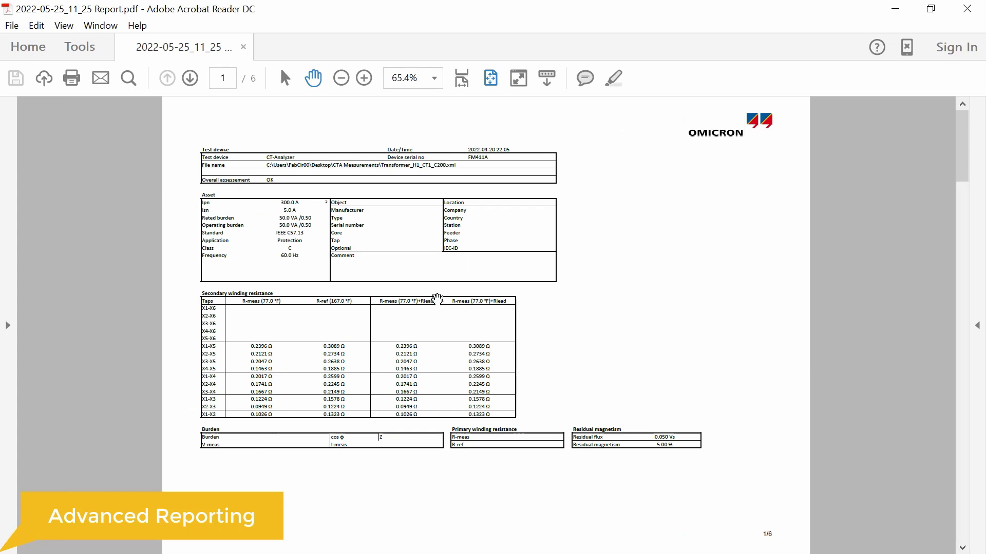
scroll(438, 298, "down", 3)
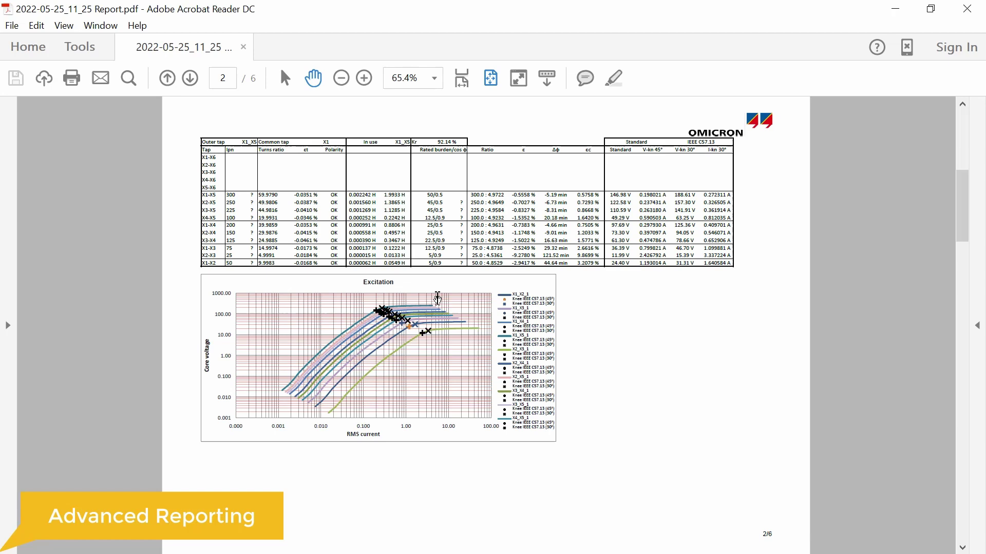
scroll(437, 298, "down", 3)
scroll(438, 298, "down", 3)
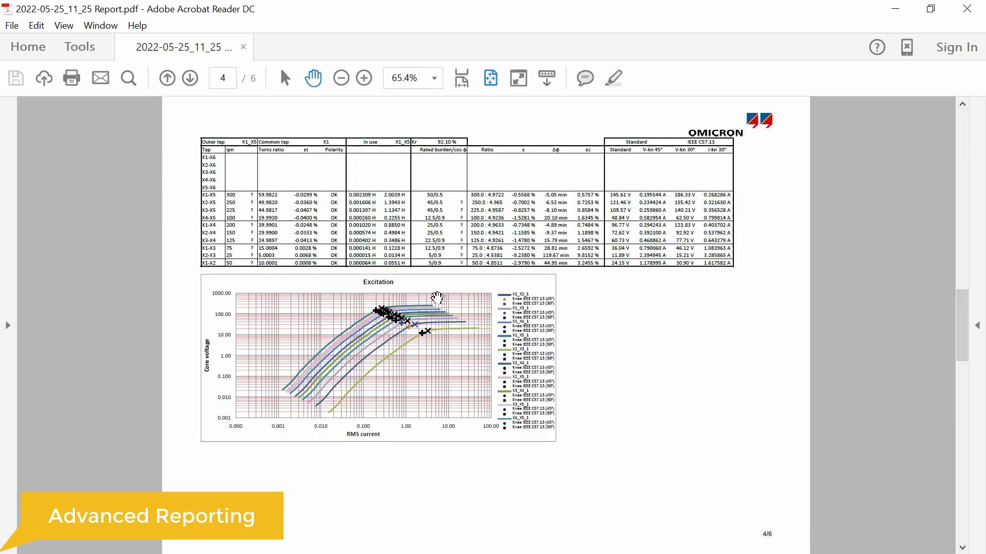
scroll(437, 298, "down", 3)
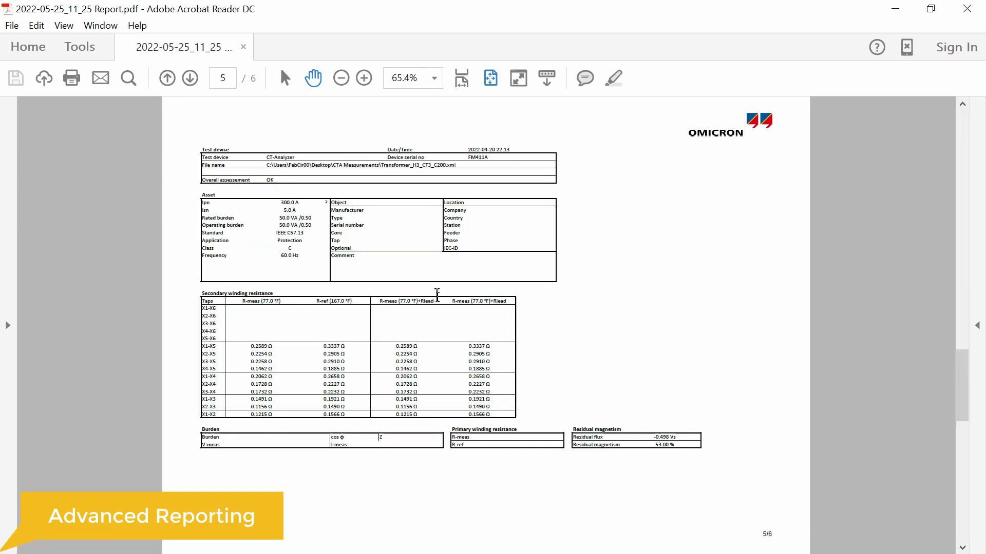
scroll(541, 269, "down", 3)
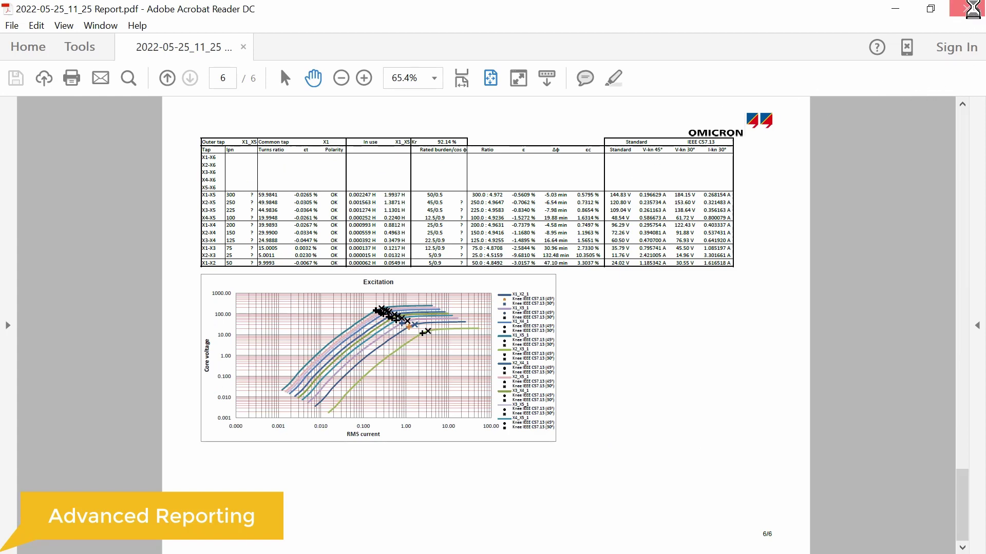
left_click(974, 8)
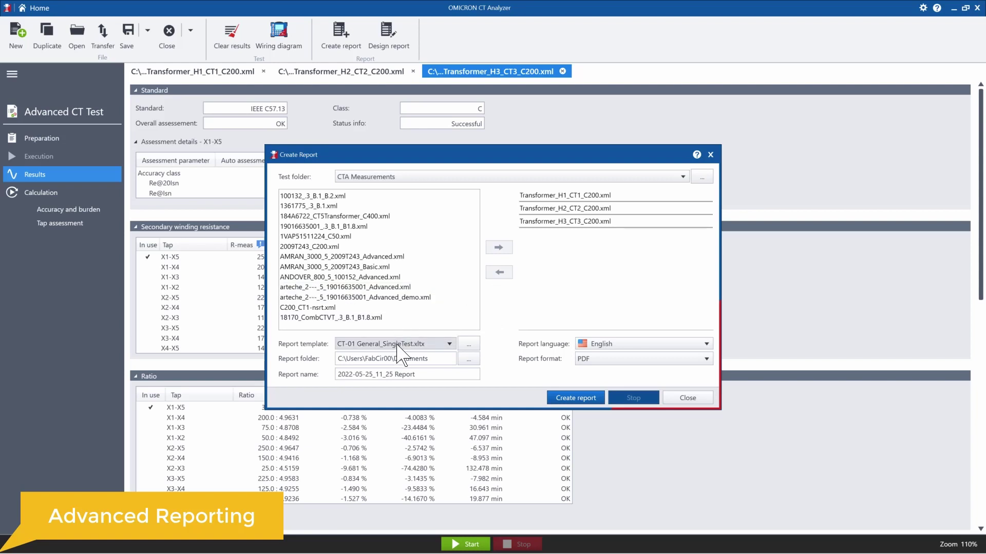
- Create an Excel report of the three tests using the CT-02 General_3Tests template
left_click(439, 344)
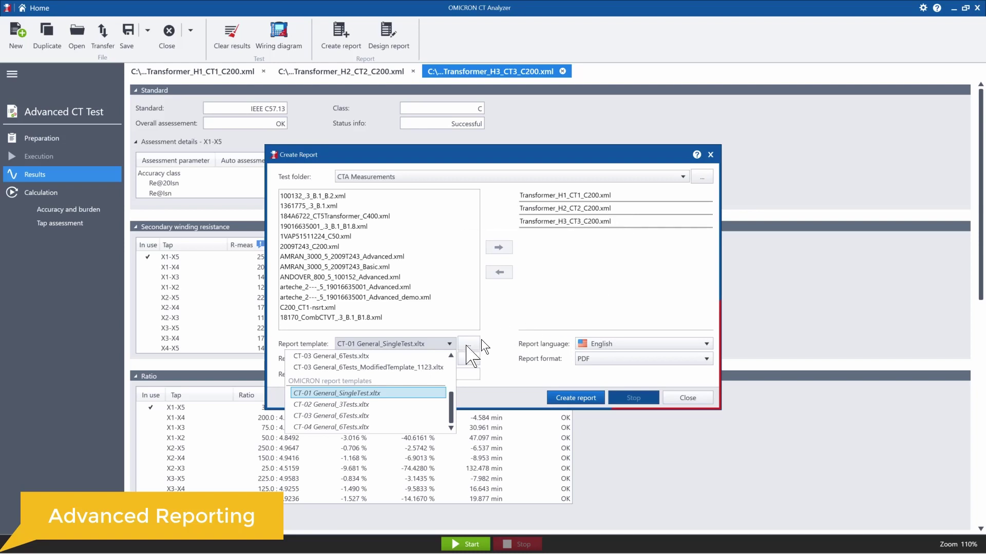
left_click(354, 405)
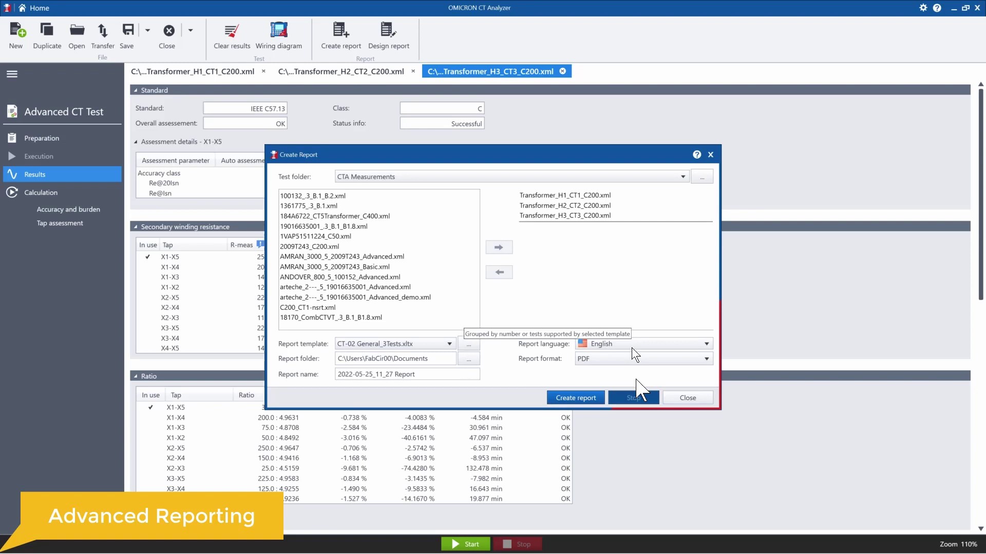
left_click(626, 362)
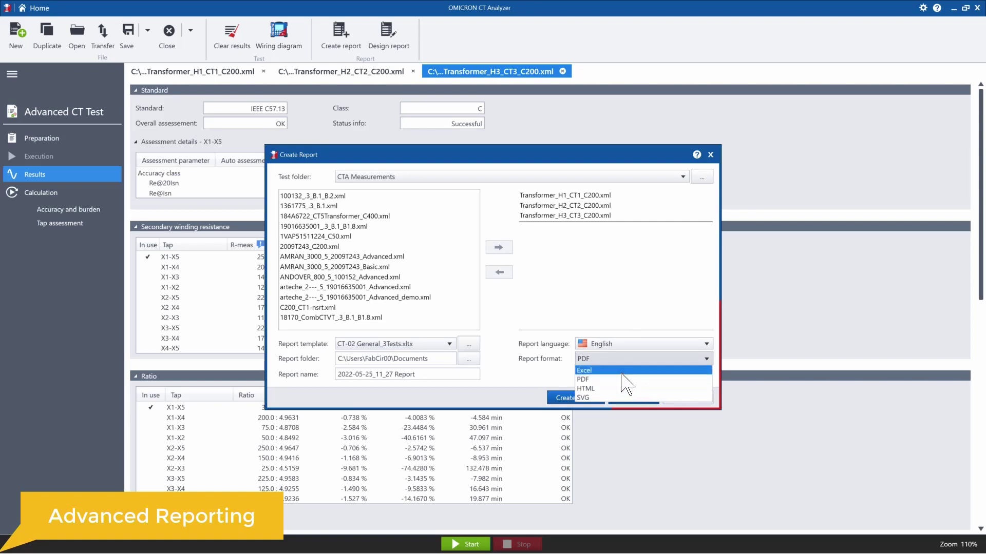
left_click(621, 374)
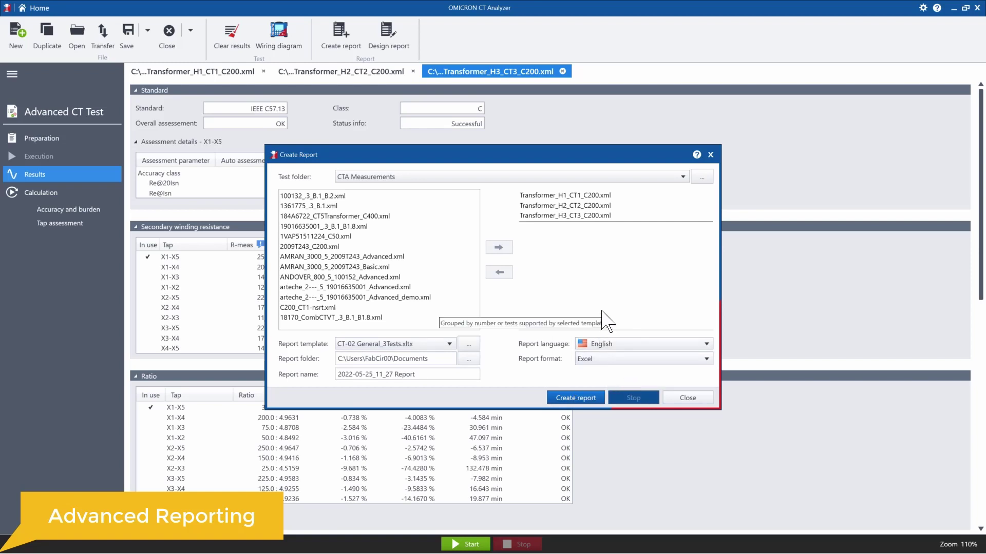
left_click(575, 398)
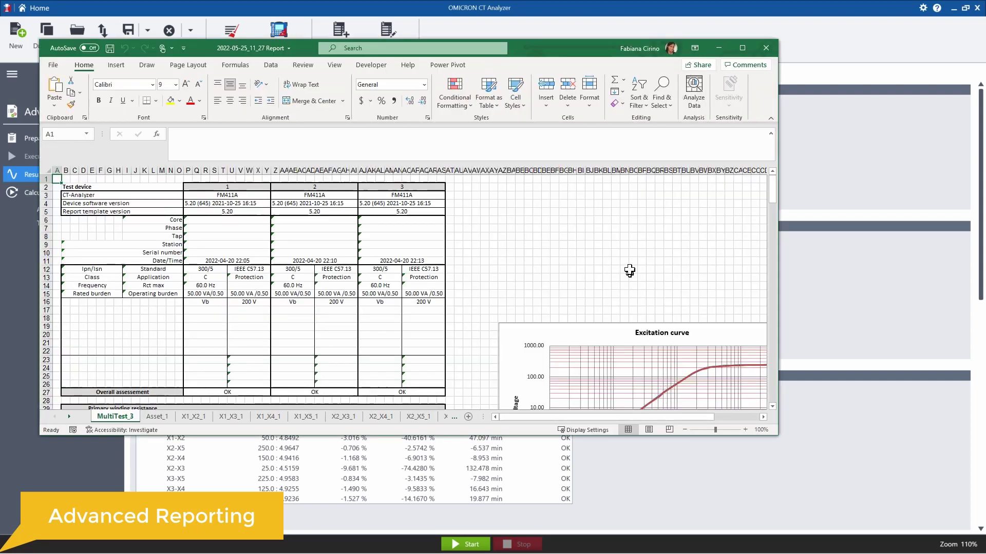
- Maximize Excel and scroll the MultiTest 3 comparison table and excitation curve
left_click(742, 48)
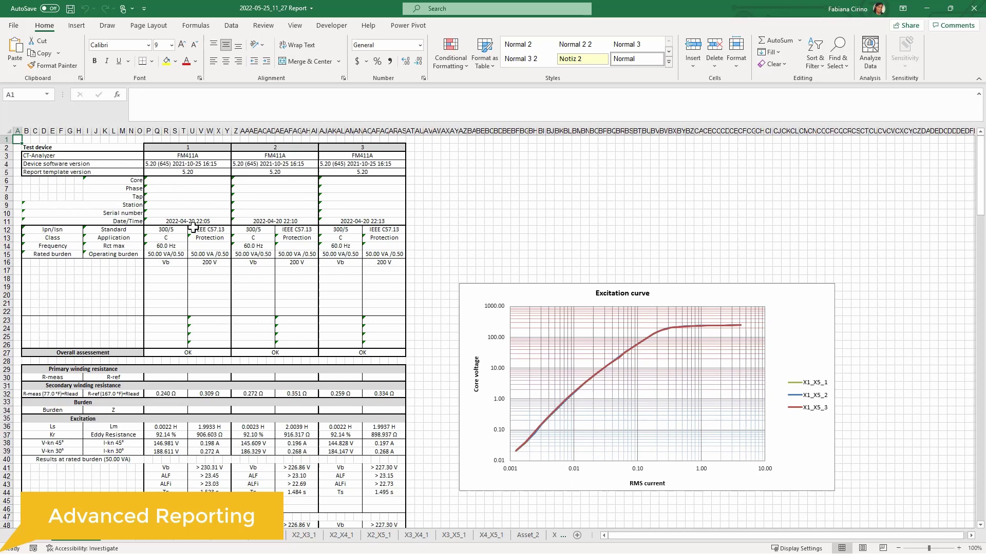
scroll(193, 228, "up", 1, "ctrl")
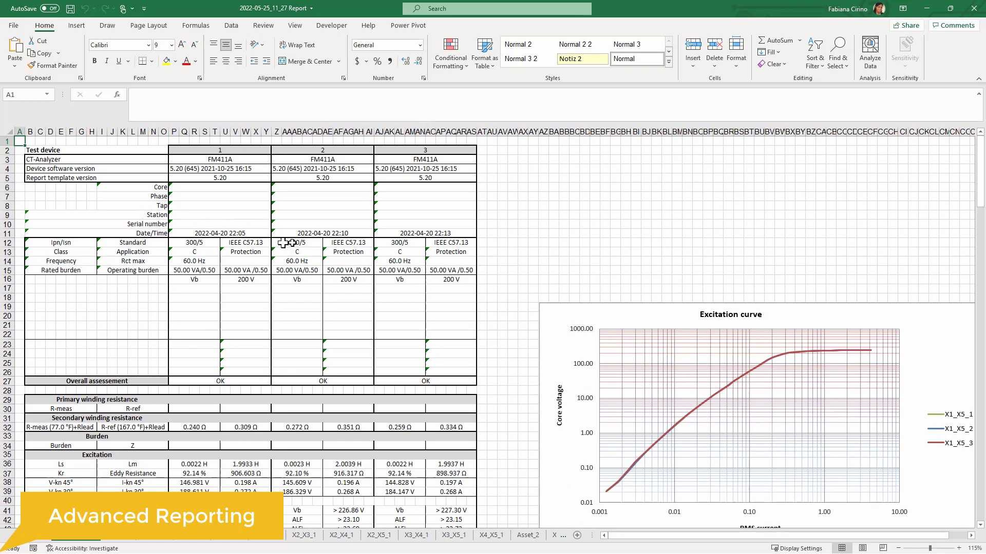
scroll(396, 277, "down", 2)
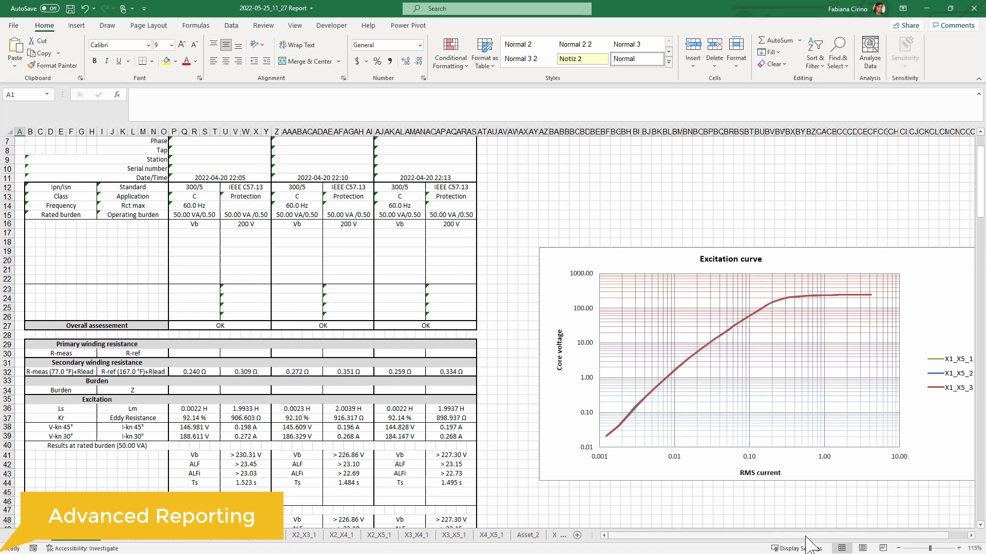
scroll(806, 539, "right", 2)
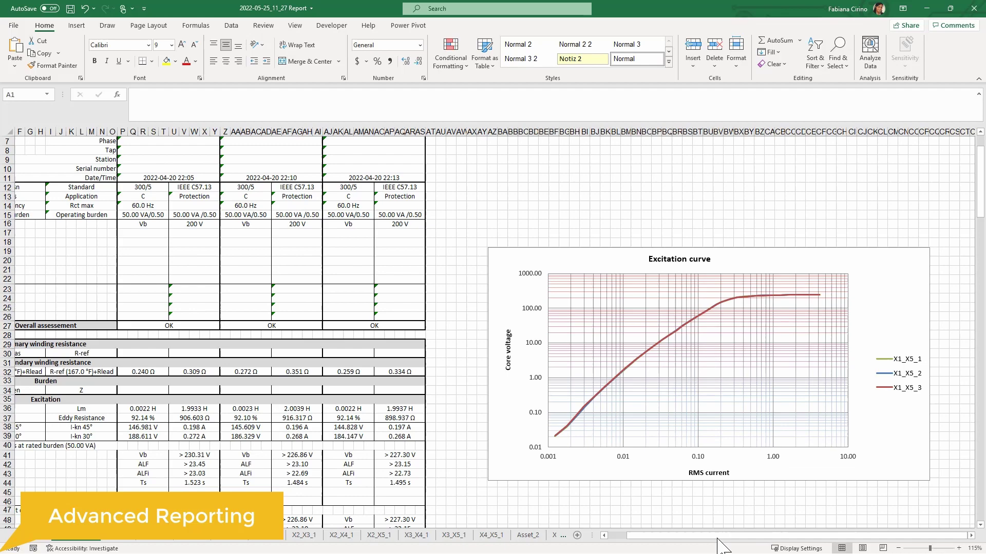
left_click_drag(755, 536, 632, 538)
scroll(288, 396, "down", 9)
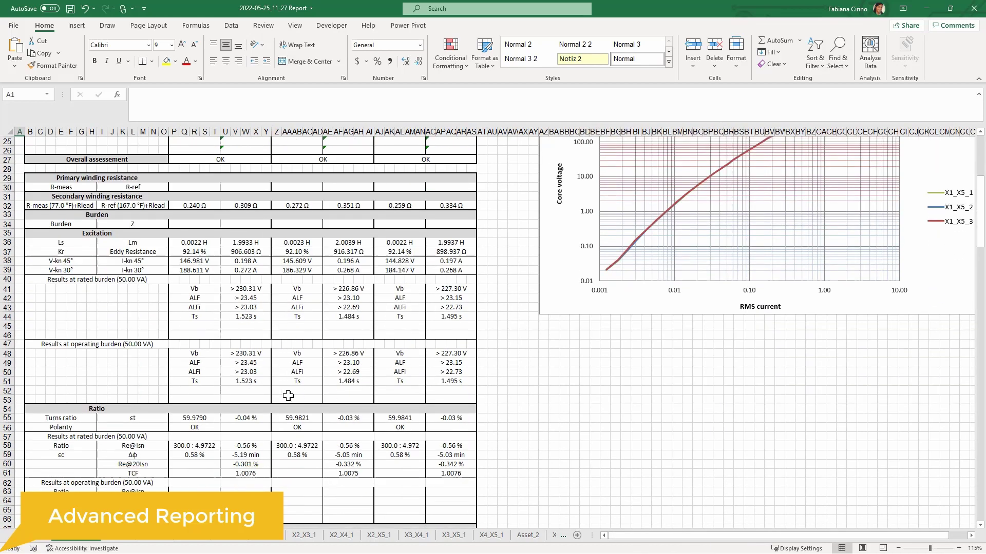
scroll(288, 395, "up", 13)
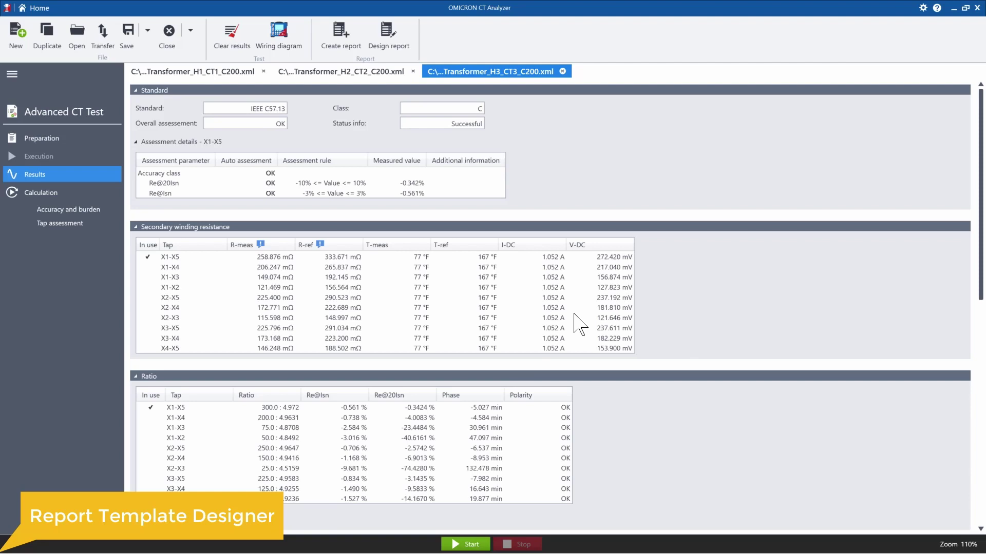
- Open Design Report, keep Modify template mode, and show the design mode list
left_click(390, 45)
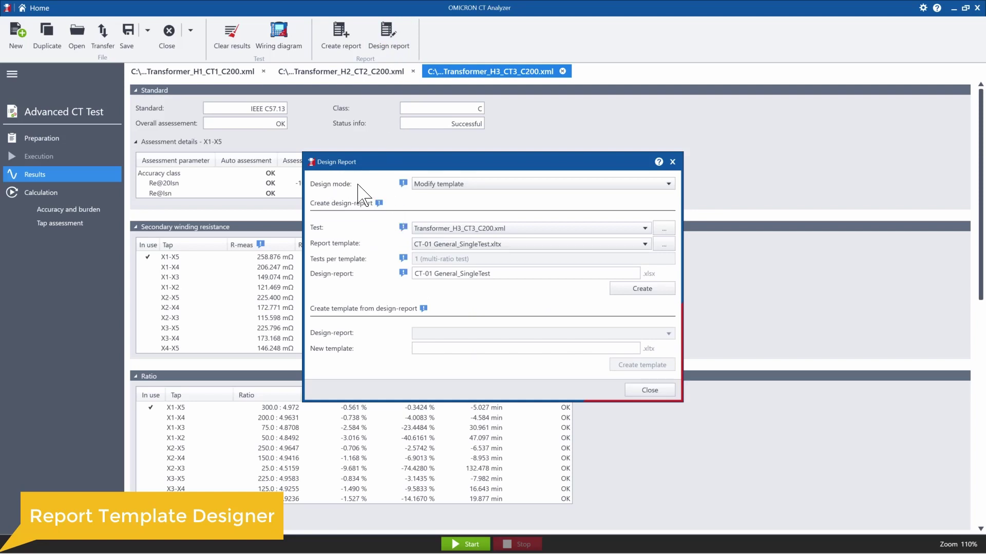
left_click(452, 185)
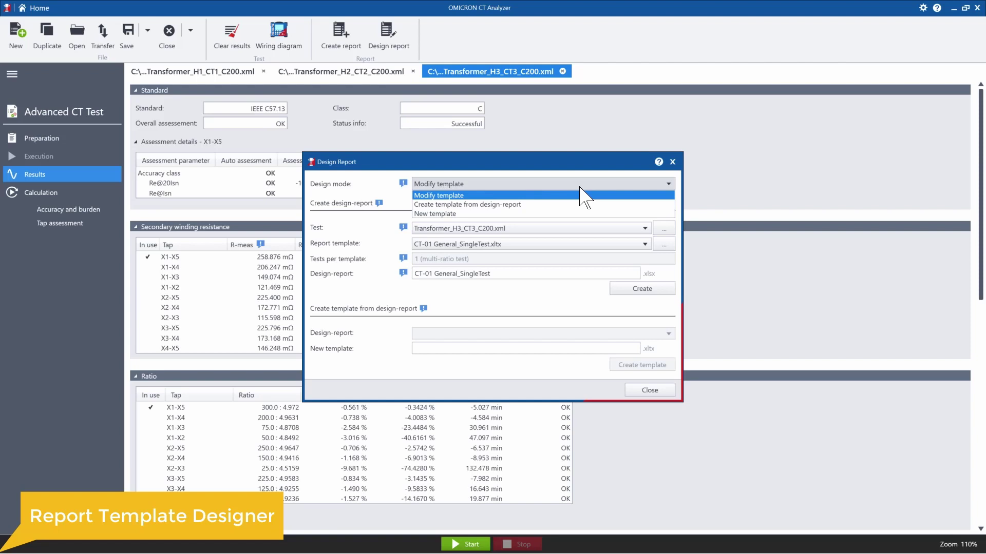
left_click(487, 195)
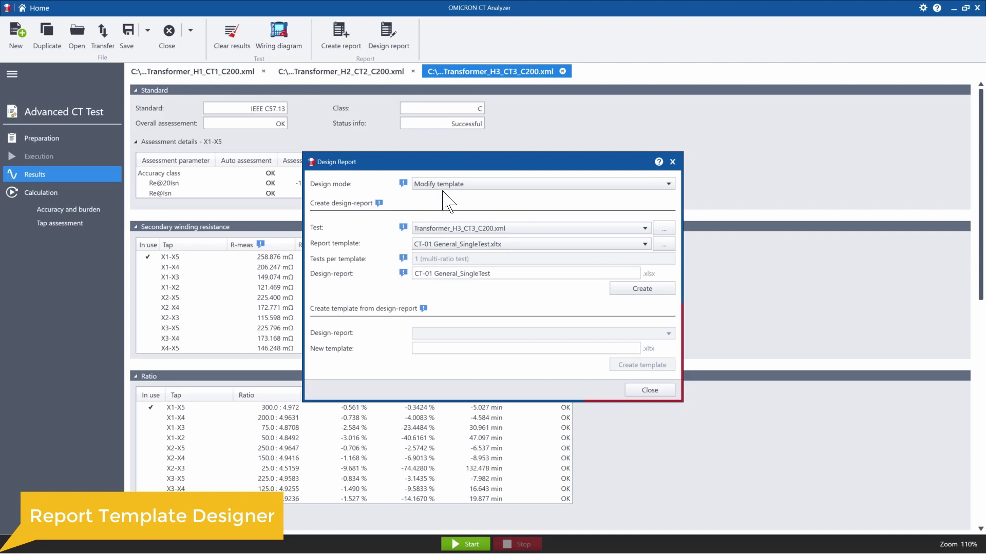
left_click(501, 183)
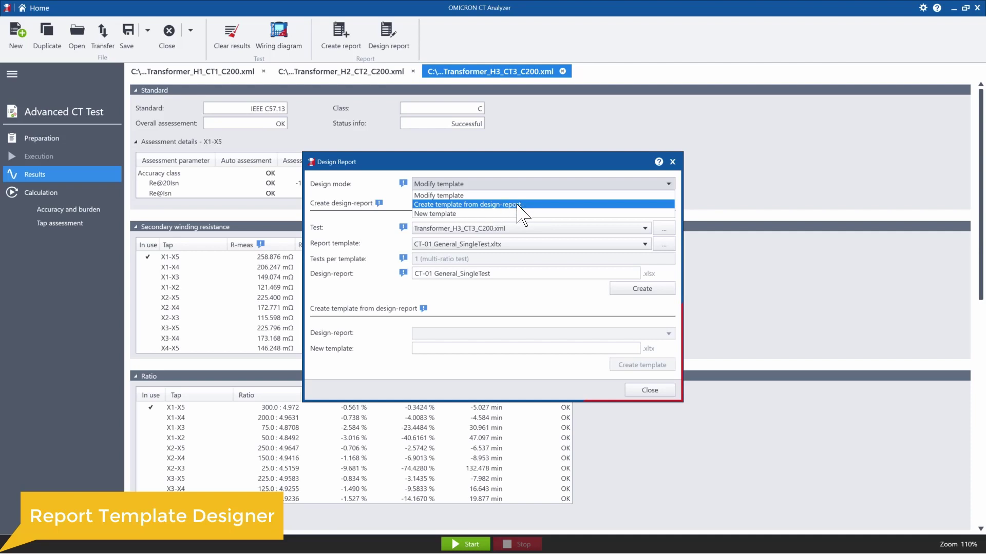
left_click(516, 205)
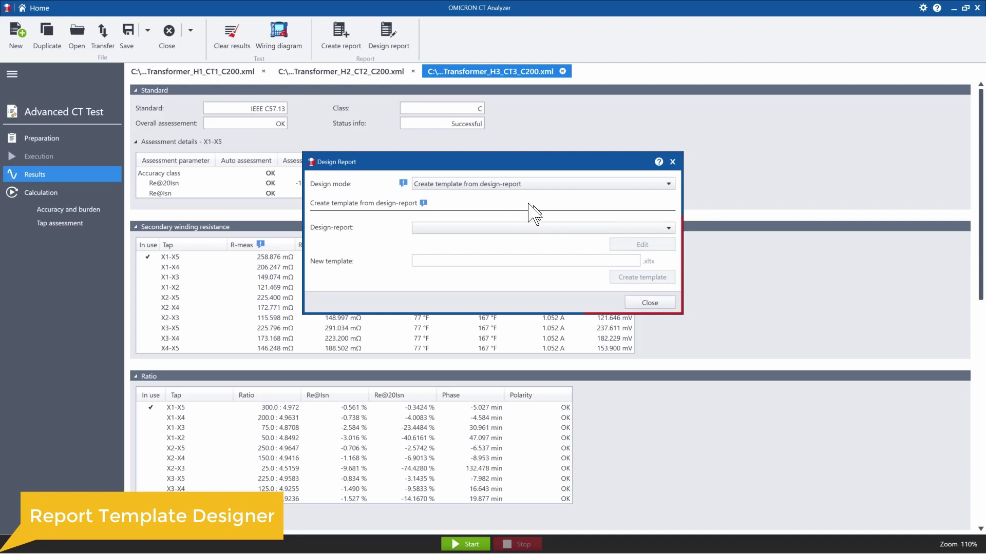
left_click(454, 228)
left_click(368, 248)
left_click(656, 183)
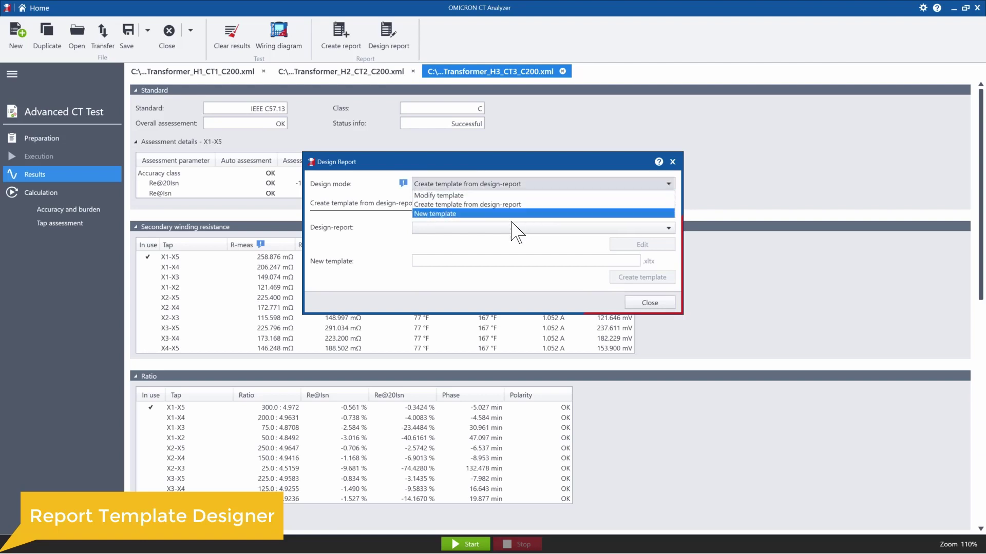
left_click(468, 214)
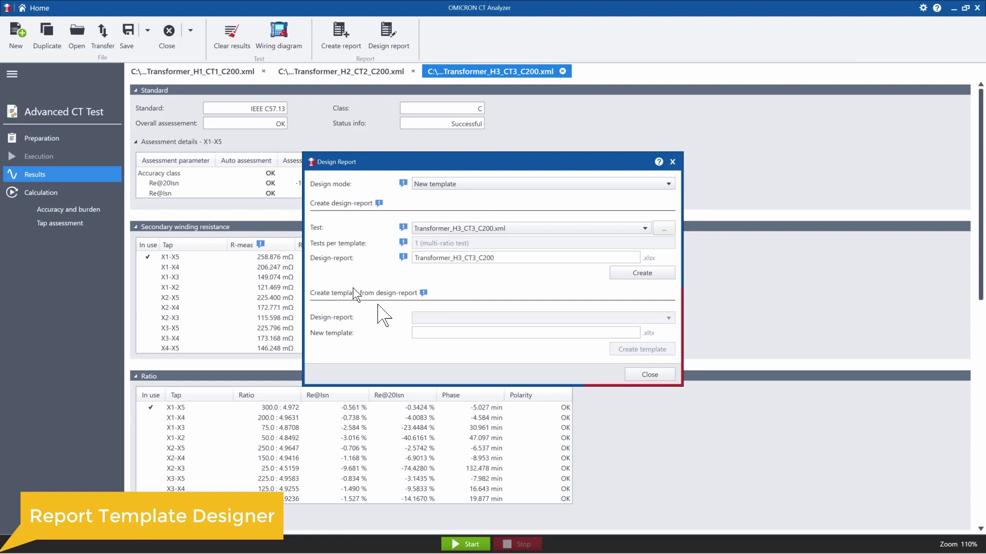
left_click(462, 183)
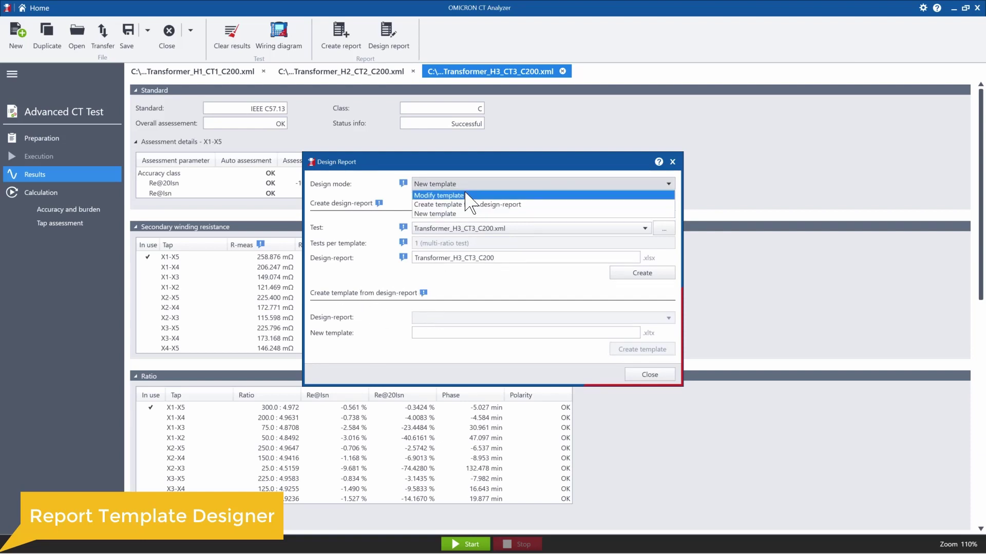
left_click(439, 196)
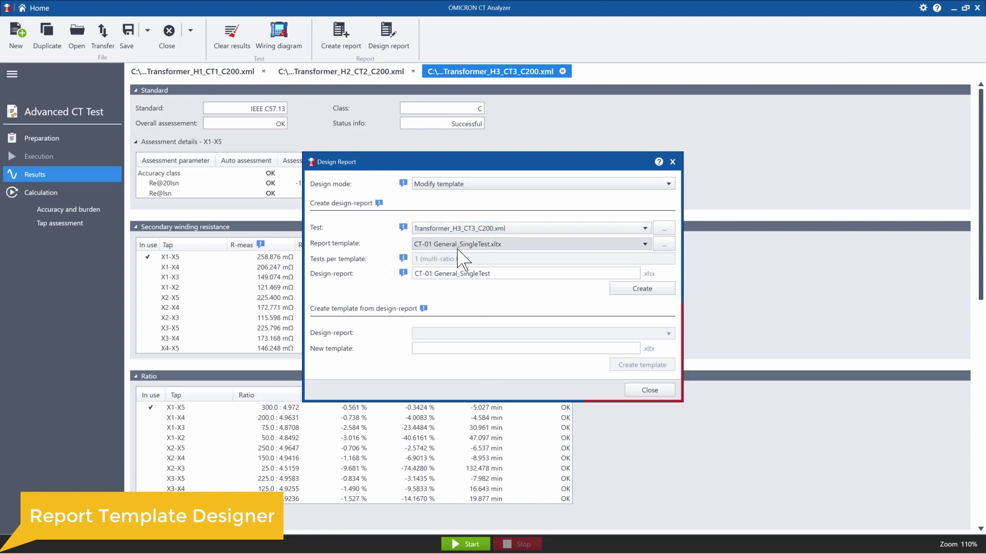
left_click(481, 245)
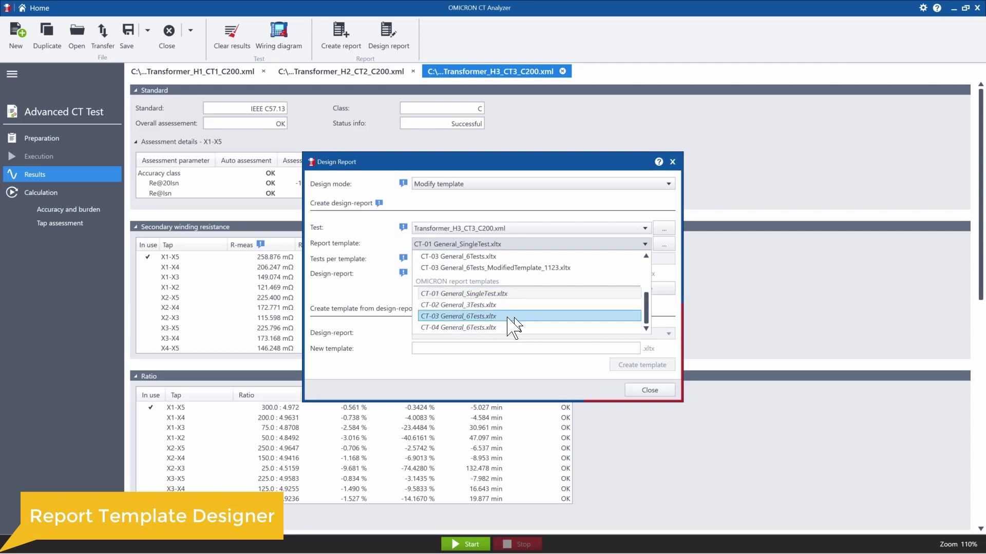
left_click(527, 295)
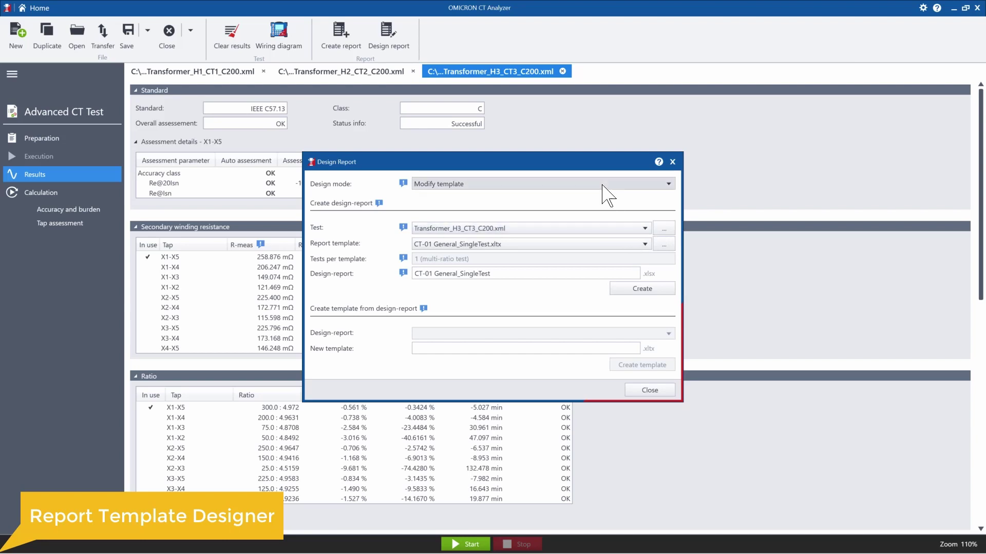
left_click(601, 227)
scroll(584, 268, "up", 4)
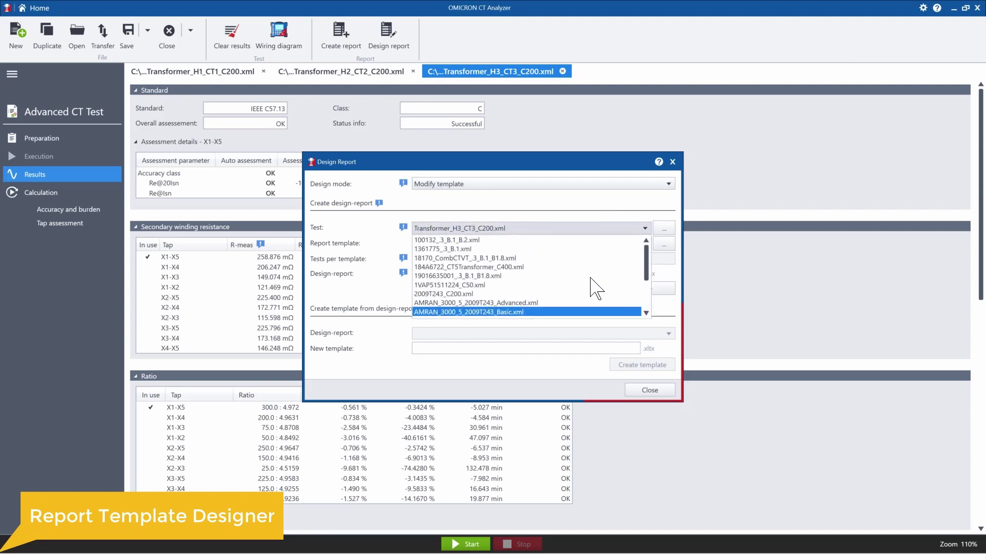
scroll(559, 275, "down", 3)
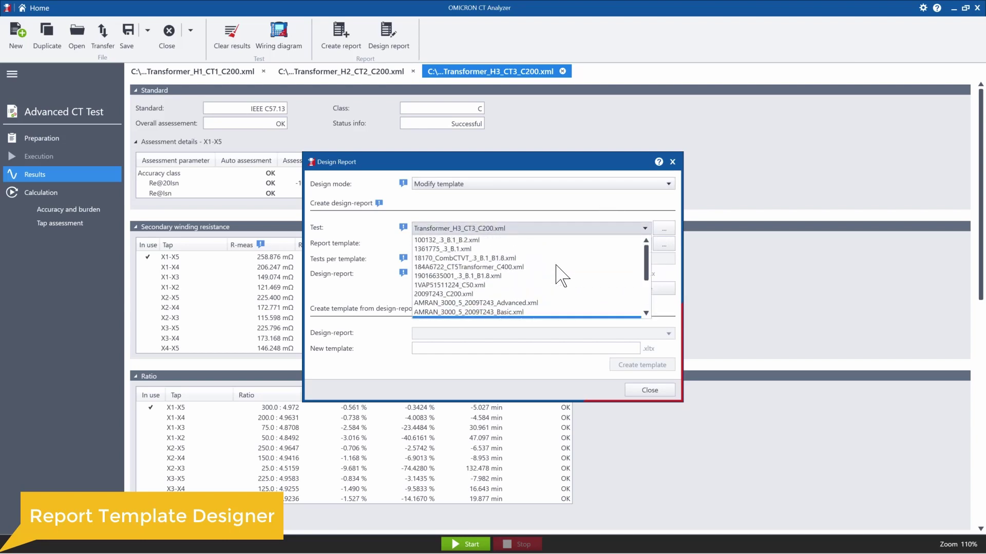
left_click(534, 229)
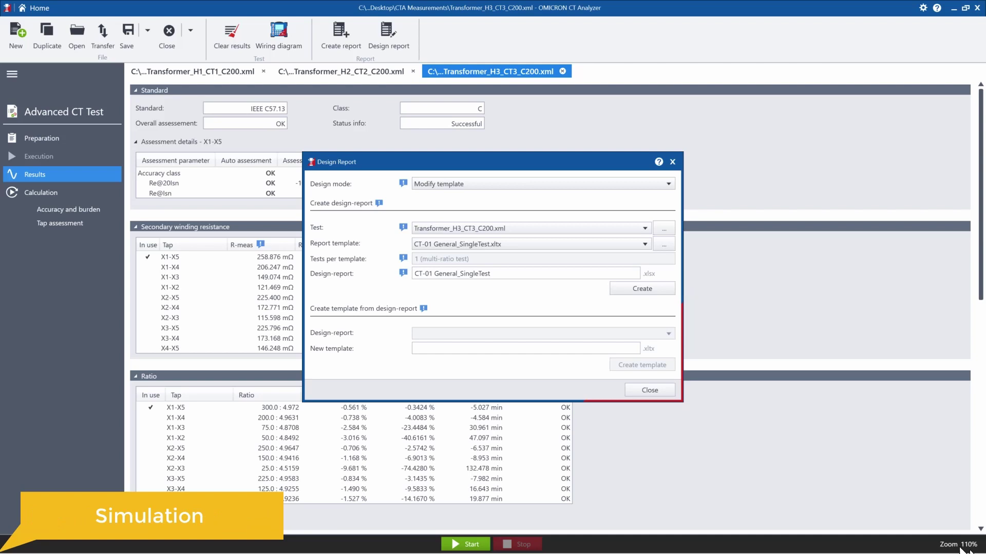
- Close the designer, add a second Accuracy and burden row at 50 % burden, and calculate
left_click(649, 390)
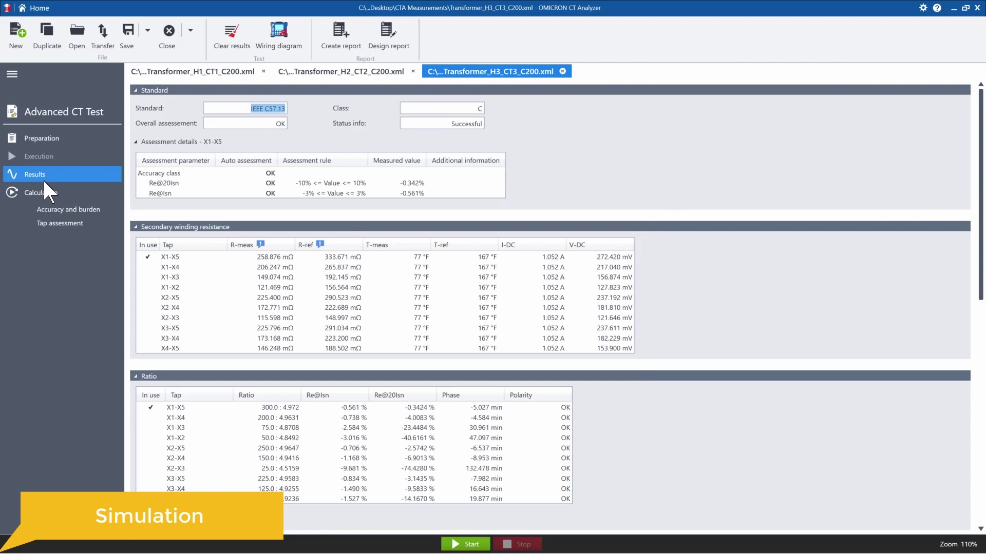
left_click(42, 193)
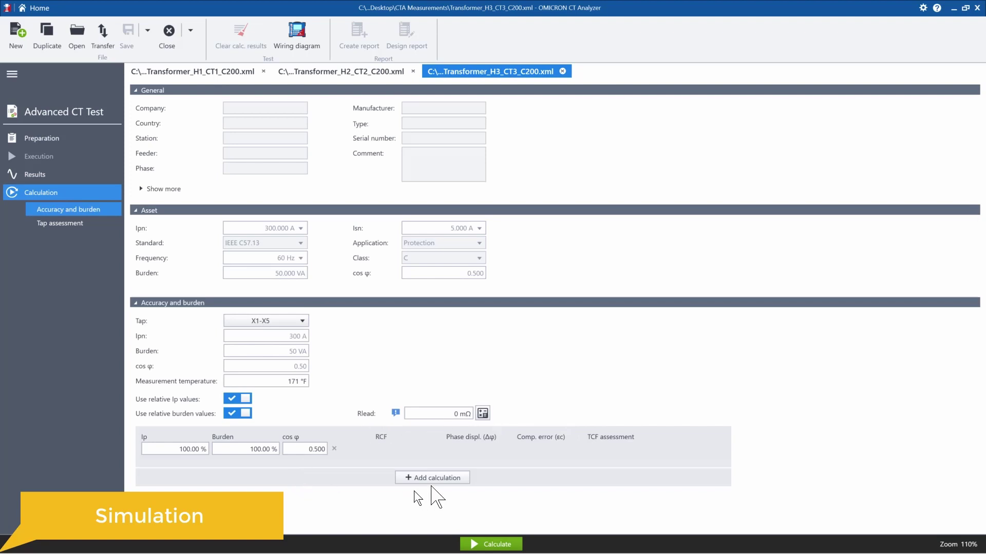
left_click(436, 478)
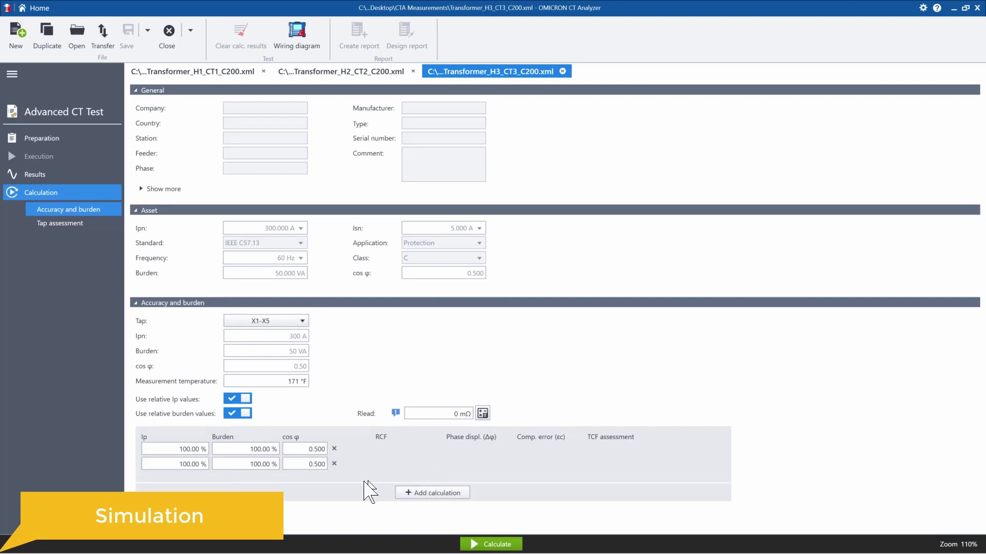
left_click(239, 464)
left_click(258, 466)
type("5")
left_click(301, 464)
left_click(490, 544)
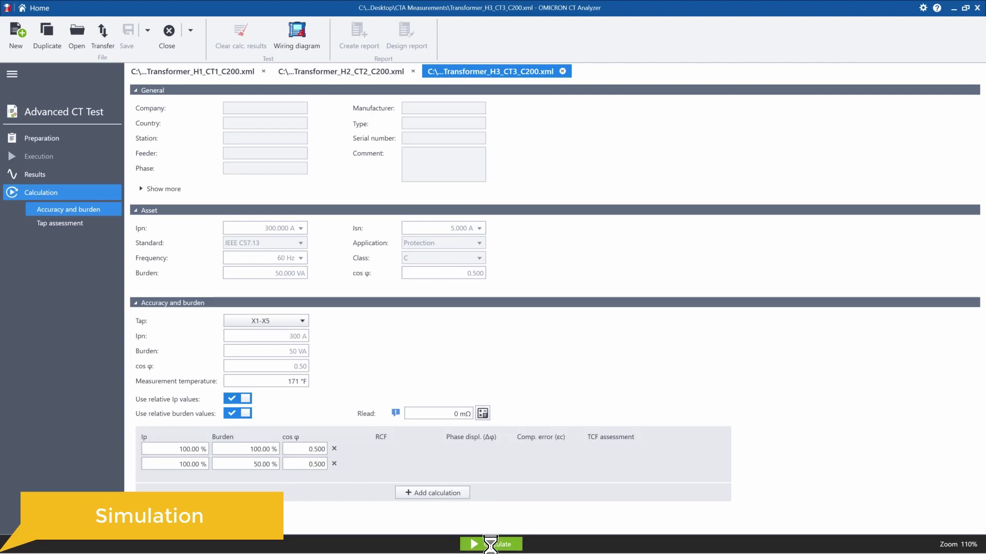